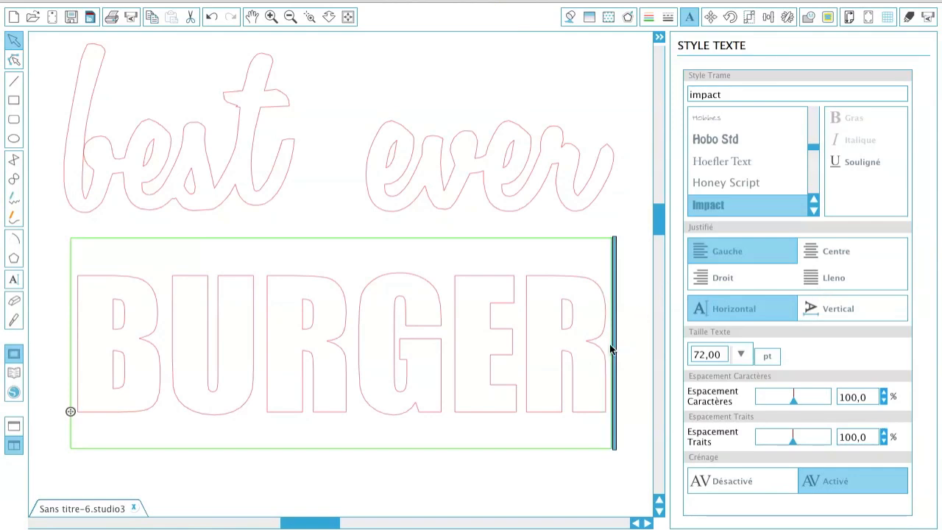
Reduce the character spacing of the whole word BURGER to 83%.
{"action": "left_click_drag", "start_coordinate": [613, 342], "coordinate": [74, 343]}
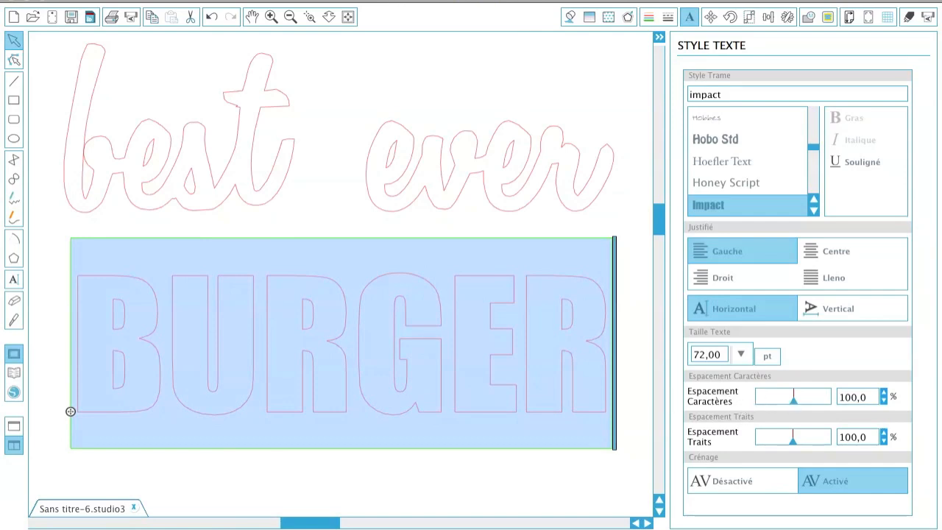
{"action": "left_click", "coordinate": [884, 401]}
{"action": "left_click", "coordinate": [884, 401]}
{"action": "left_click", "coordinate": [884, 401]}
{"action": "left_click", "coordinate": [885, 401]}
{"action": "left_click", "coordinate": [884, 402]}
{"action": "left_click", "coordinate": [884, 402]}
{"action": "left_click", "coordinate": [884, 401]}
{"action": "left_click", "coordinate": [884, 401]}
{"action": "double_click", "coordinate": [853, 397]}
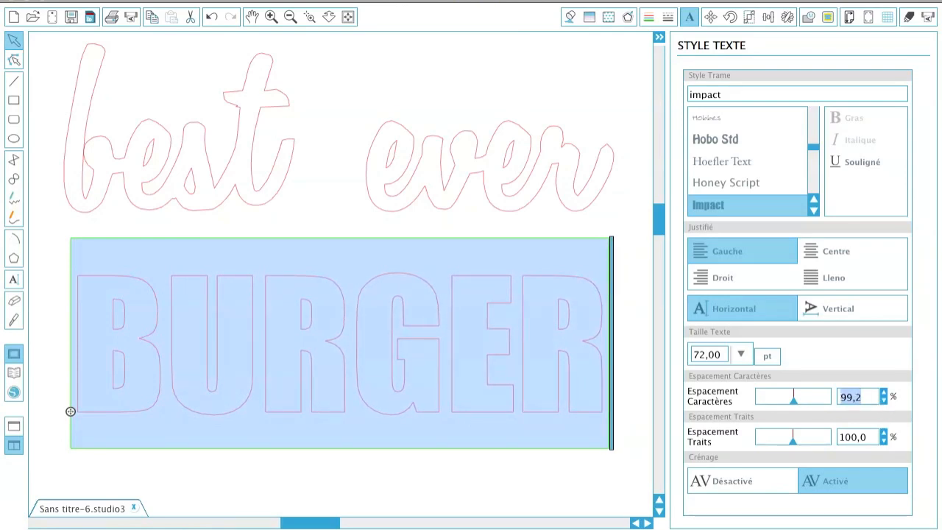
{"action": "type", "text": "83"}
{"action": "key", "text": "Return"}
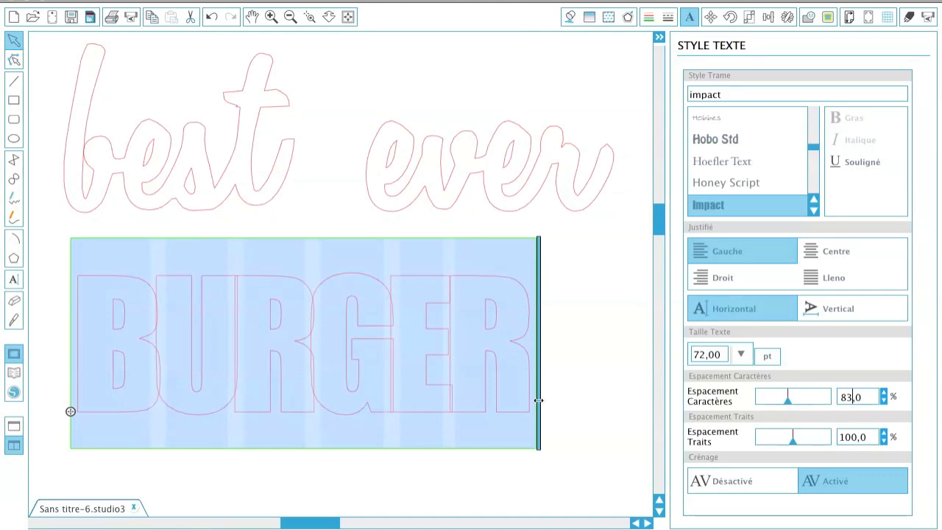
{"action": "left_click", "coordinate": [576, 400]}
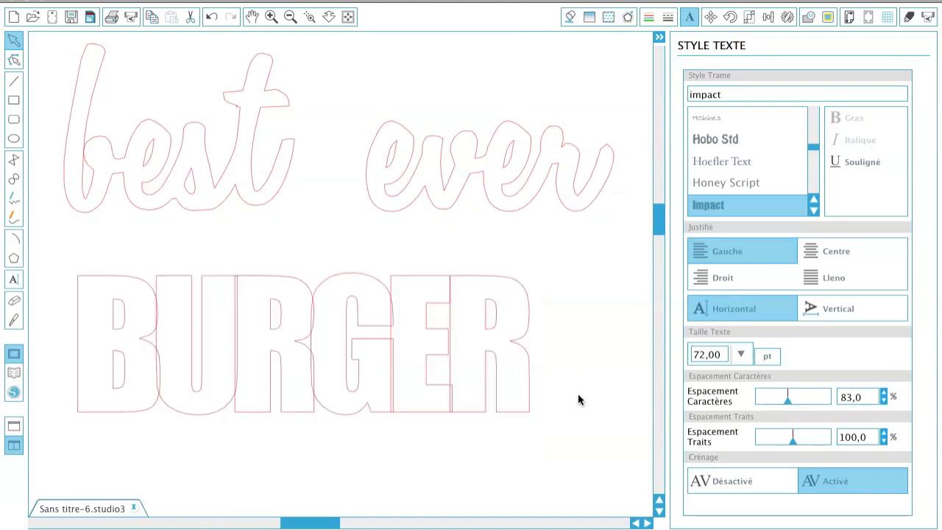
Try to weld the overlapping letters of BURGER into one outline, and undo the weld.
{"action": "left_click", "coordinate": [458, 394]}
{"action": "right_click", "coordinate": [459, 393]}
{"action": "left_click", "coordinate": [500, 375]}
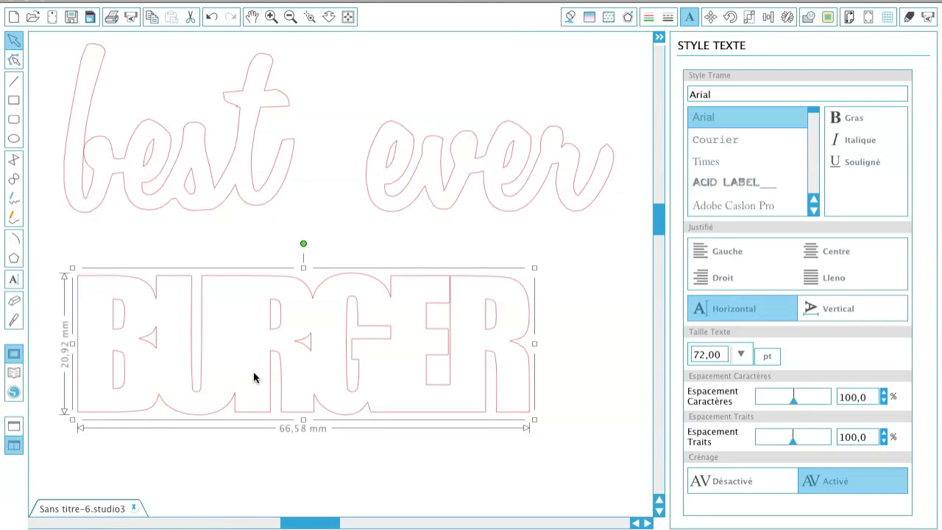
{"action": "key", "text": "ctrl+z"}
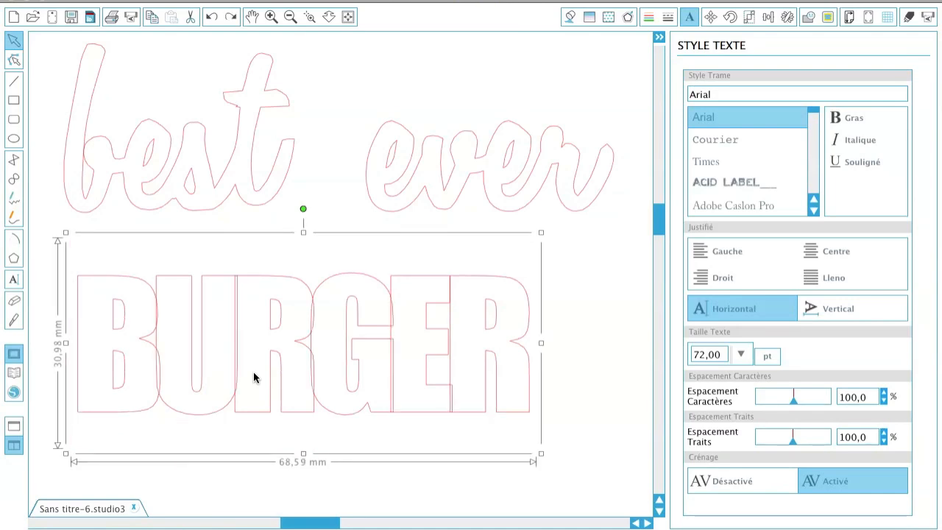
Restore the character spacing of the word BURGER to 100%.
{"action": "right_click", "coordinate": [291, 339]}
{"action": "left_click", "coordinate": [305, 357]}
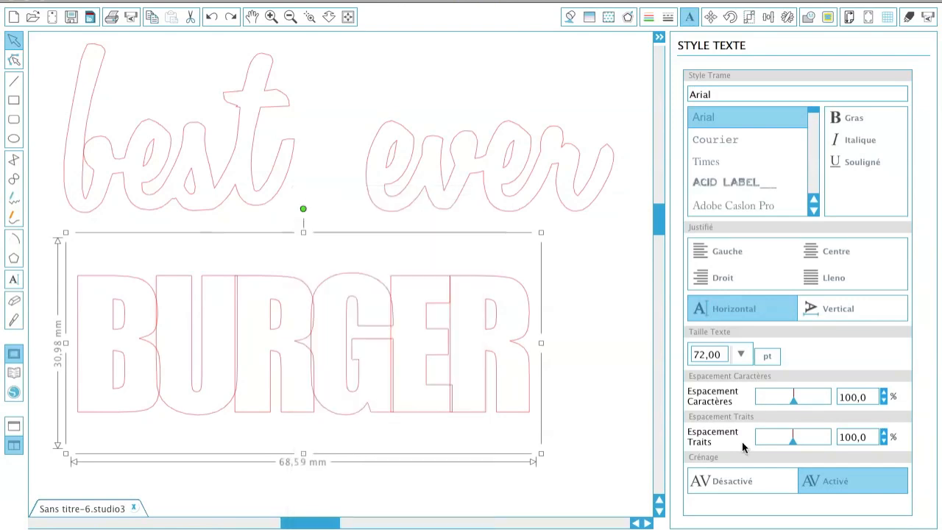
{"action": "double_click", "coordinate": [854, 397]}
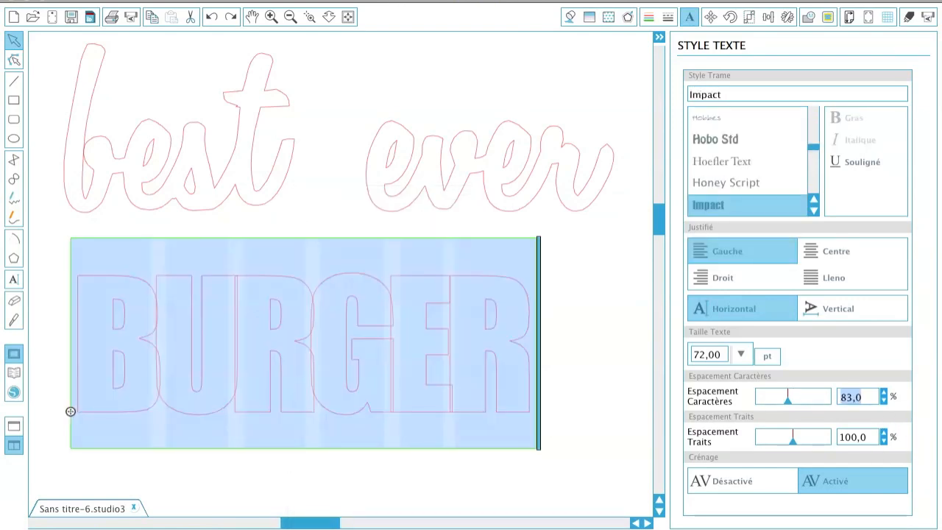
{"action": "type", "text": "100"}
{"action": "key", "text": "Return"}
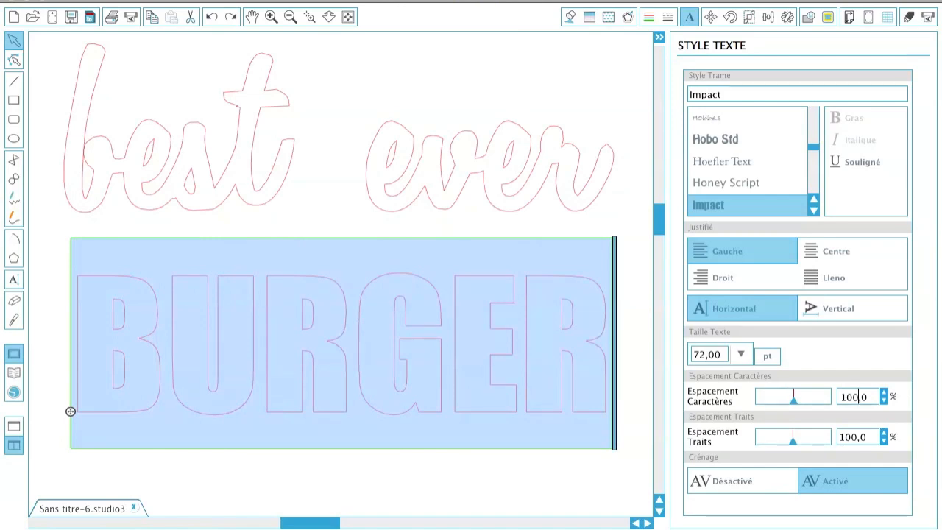
Tighten the character spacing of the word BURGER to 90%.
{"action": "left_click", "coordinate": [884, 401]}
{"action": "left_click", "coordinate": [884, 401]}
{"action": "left_click", "coordinate": [884, 402]}
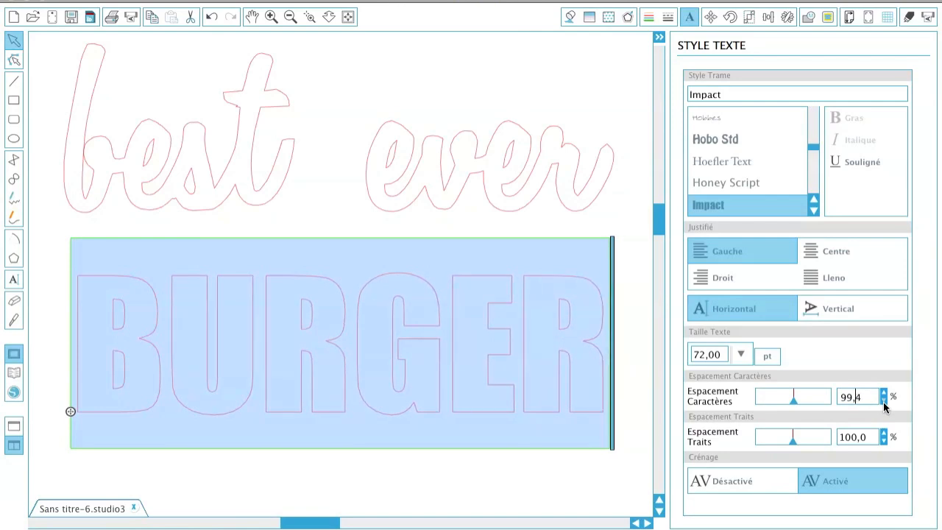
{"action": "double_click", "coordinate": [859, 396]}
{"action": "type", "text": "90"}
{"action": "key", "text": "Return"}
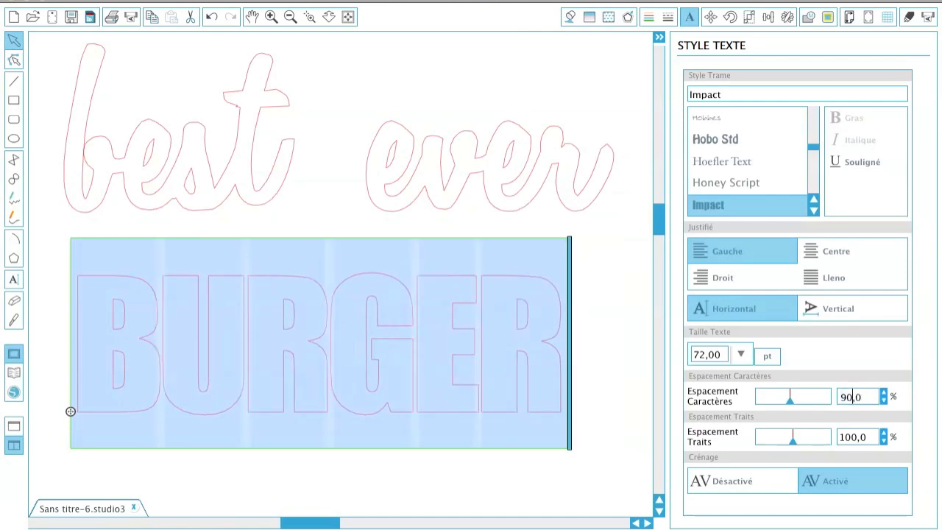
{"action": "left_click", "coordinate": [638, 422]}
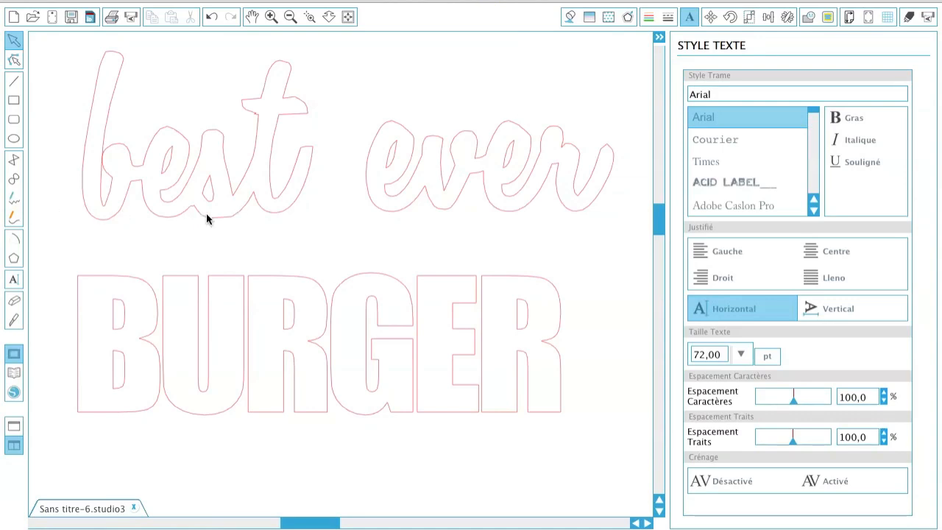
Place "best" overlapping the upper-left edge of BURGER and "ever" slightly overlapping its lower-right edge.
{"action": "left_click", "coordinate": [245, 209]}
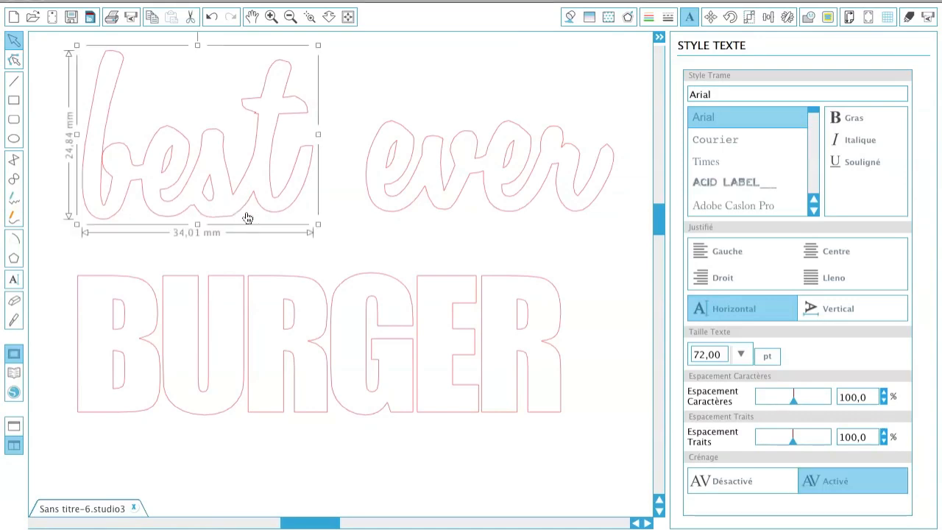
{"action": "left_click_drag", "start_coordinate": [227, 222], "coordinate": [198, 287]}
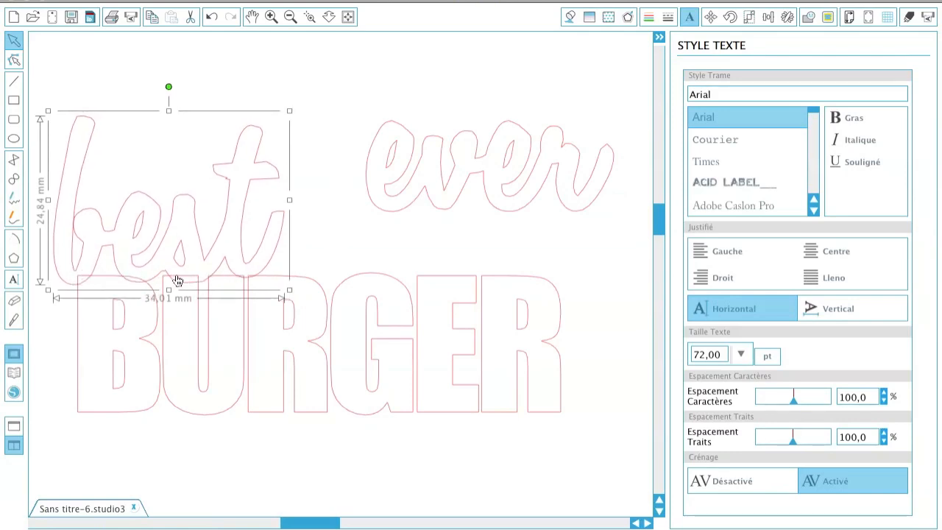
{"action": "left_click", "coordinate": [501, 213]}
{"action": "left_click", "coordinate": [500, 214]}
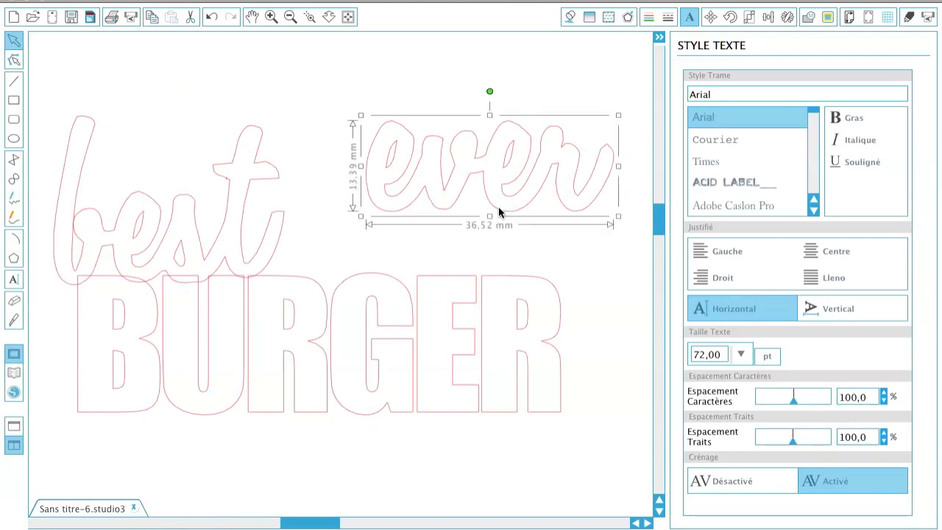
{"action": "left_click_drag", "start_coordinate": [499, 213], "coordinate": [447, 490]}
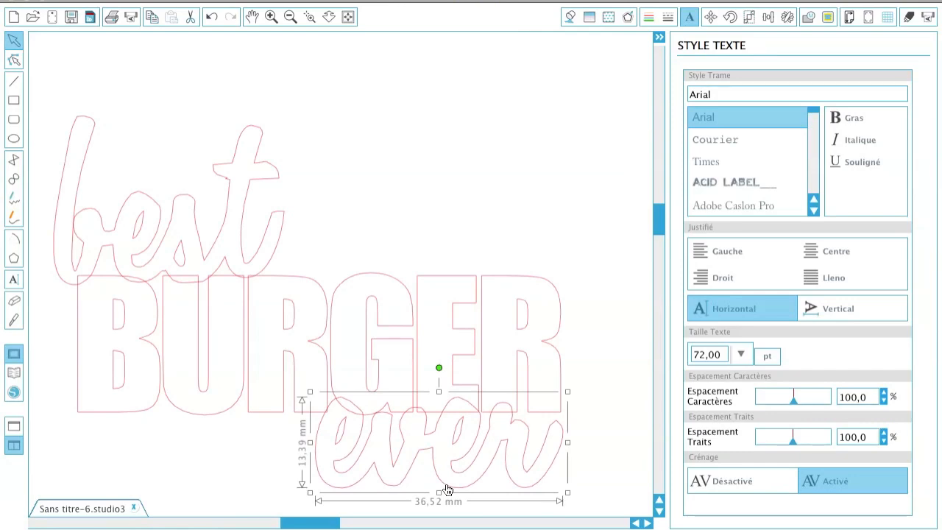
{"action": "left_click_drag", "start_coordinate": [447, 489], "coordinate": [444, 490]}
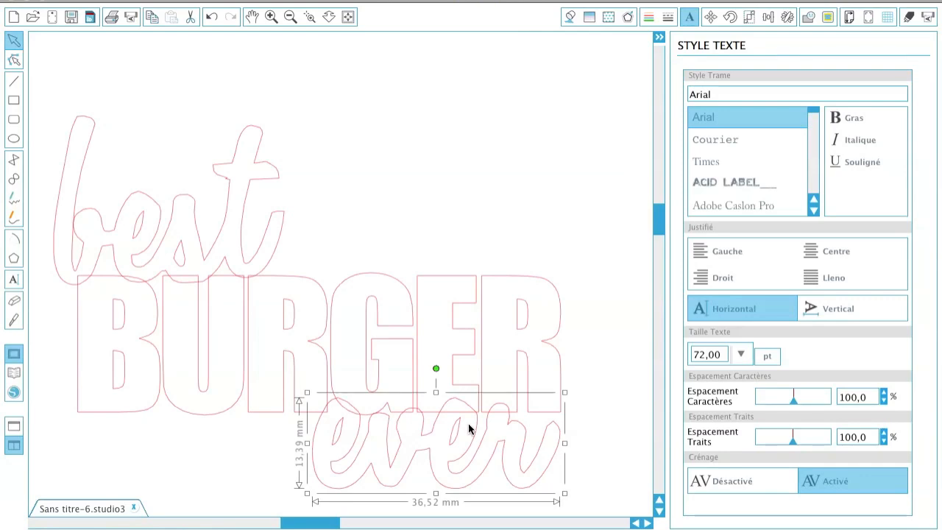
{"action": "key", "text": "Down"}
{"action": "key", "text": "Down"}
{"action": "key", "text": "Down"}
{"action": "key", "text": "Down"}
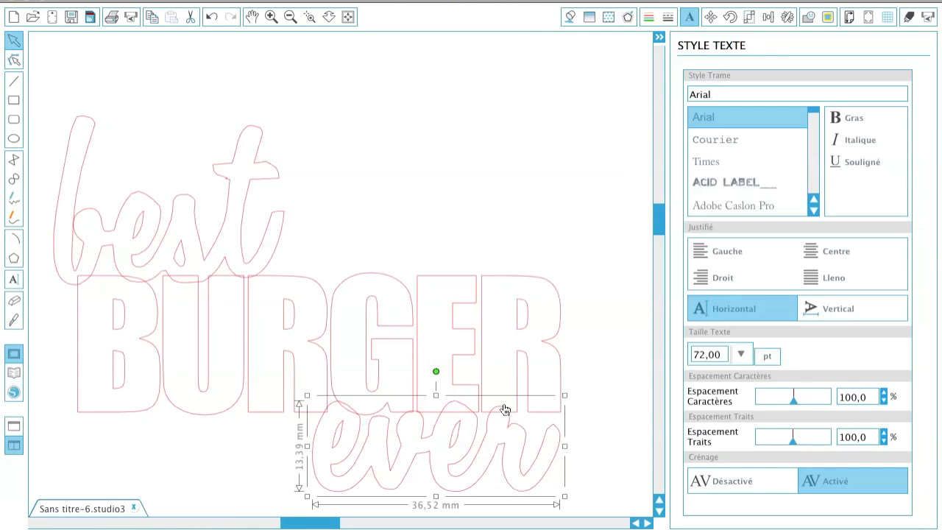
Try to weld "best", BURGER and "ever" together, and undo the weld.
{"action": "left_click", "coordinate": [392, 346], "text": "shift"}
{"action": "left_click", "coordinate": [193, 206], "text": "shift"}
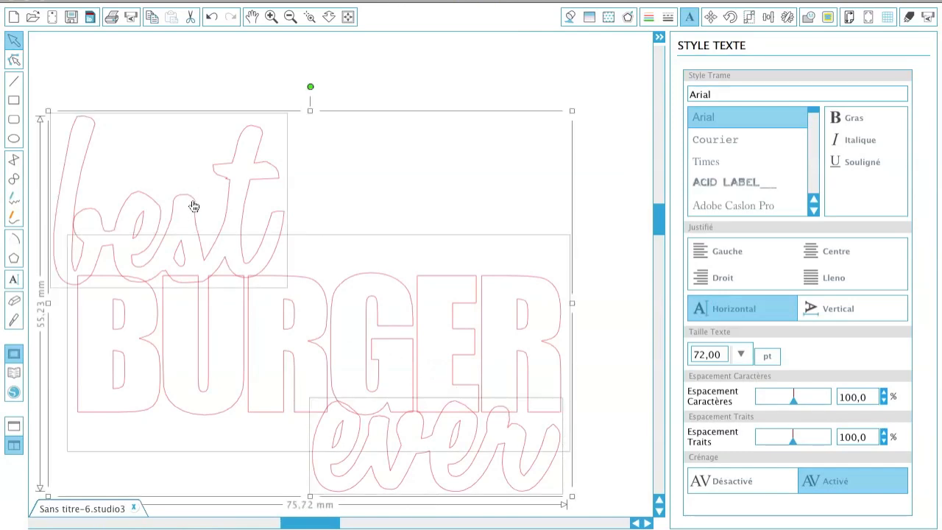
{"action": "right_click", "coordinate": [193, 206]}
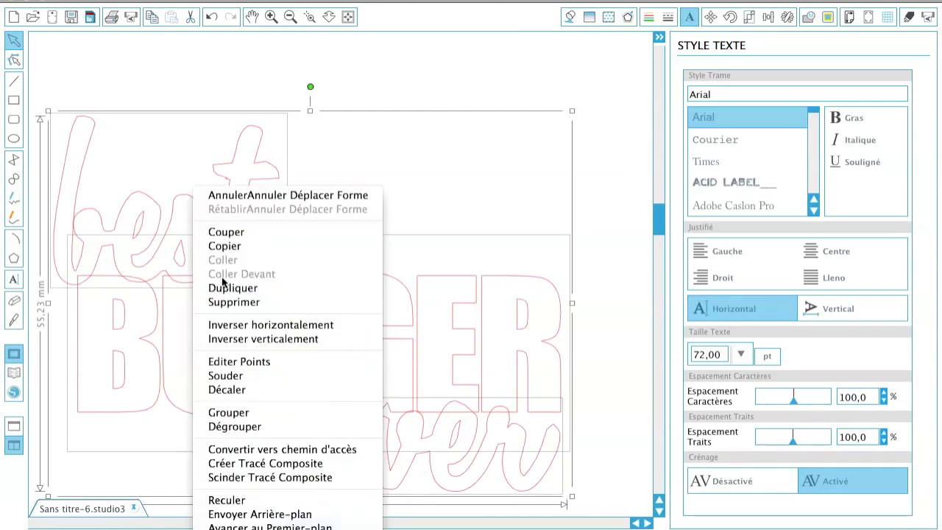
{"action": "left_click", "coordinate": [231, 377]}
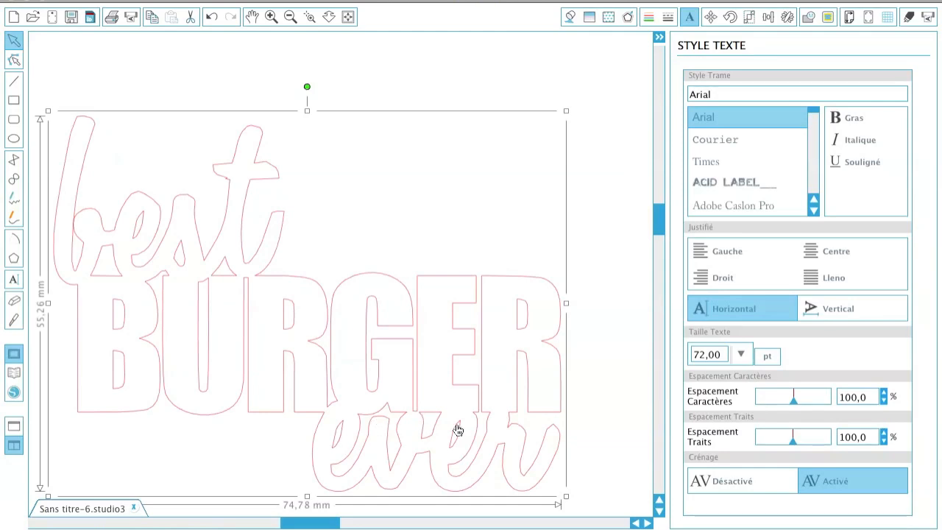
{"action": "key", "text": "super+z"}
{"action": "key", "text": "super+z"}
{"action": "key", "text": "super+z"}
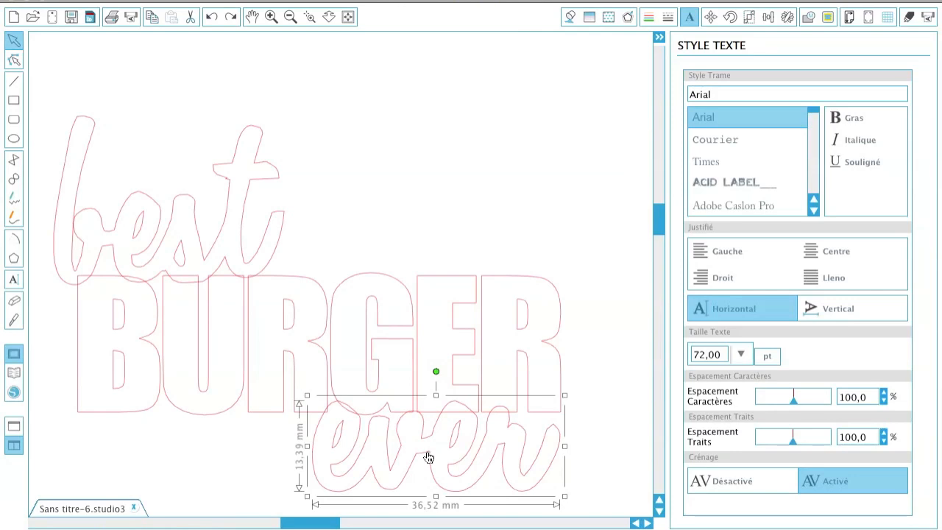
Shift "ever" slightly left beneath BURGER and weld all three words into a single shape.
{"action": "left_click_drag", "start_coordinate": [429, 458], "coordinate": [414, 458]}
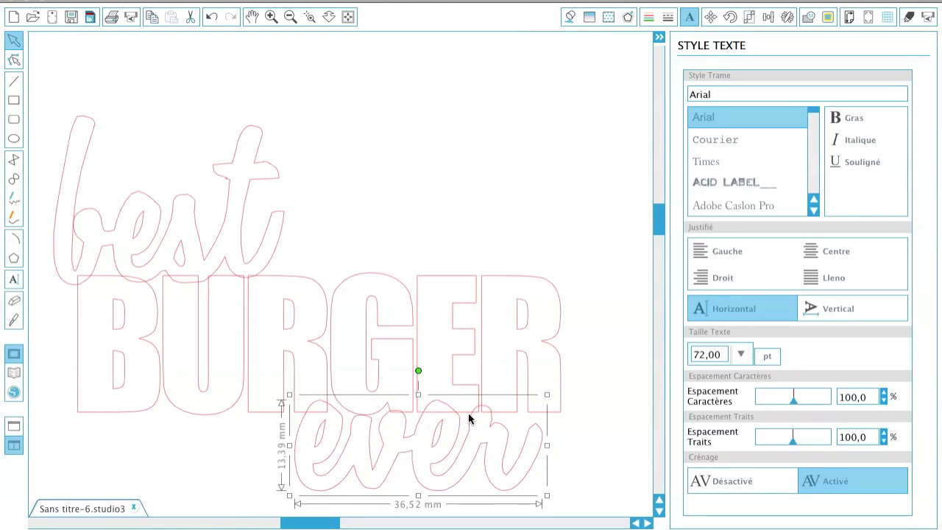
{"action": "left_click", "coordinate": [313, 349], "text": "shift"}
{"action": "left_click", "coordinate": [224, 184], "text": "shift"}
{"action": "right_click", "coordinate": [229, 184]}
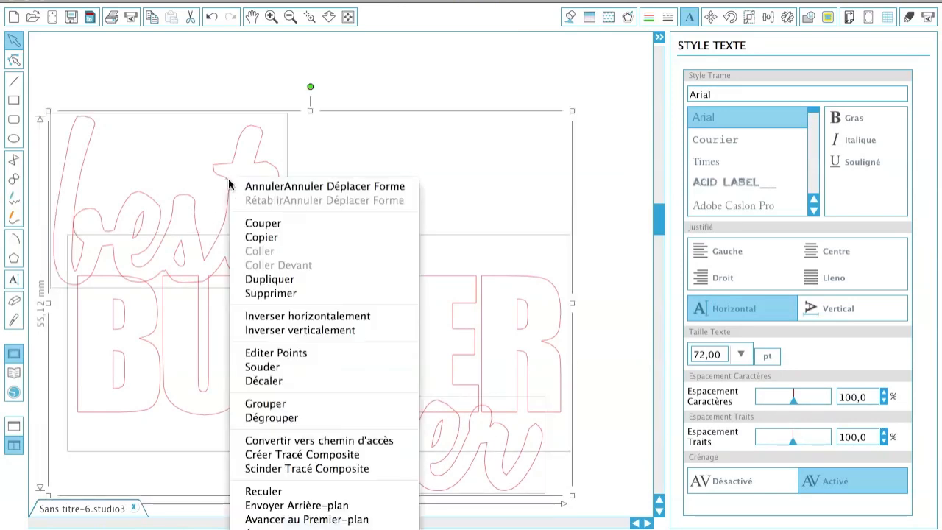
{"action": "left_click", "coordinate": [259, 365]}
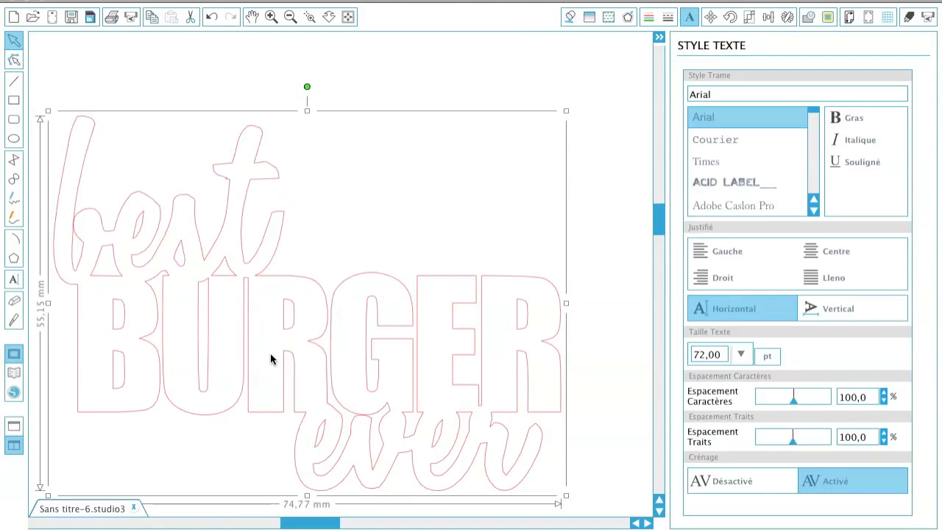
Enlarge the welded text design proportionally to about 130 mm wide by 96 mm high on the page.
{"action": "left_click_drag", "start_coordinate": [311, 348], "coordinate": [347, 321]}
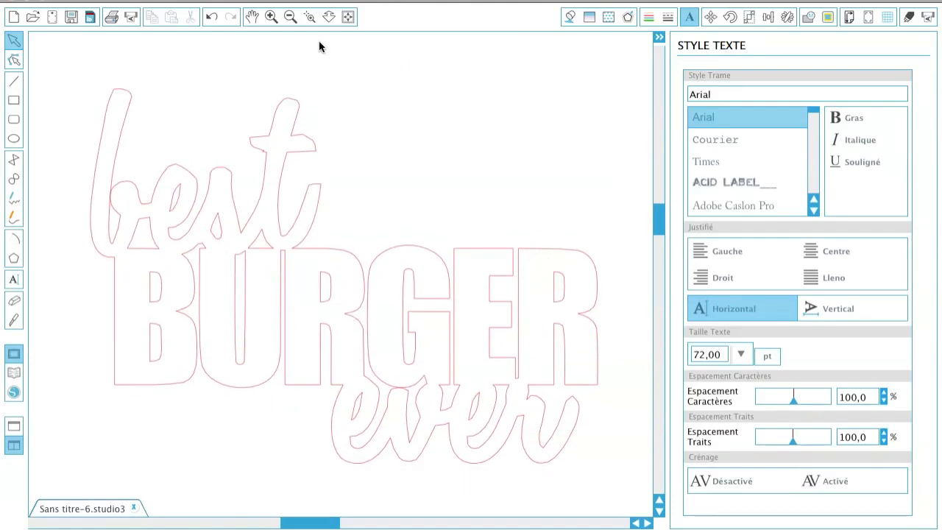
{"action": "left_click", "coordinate": [292, 16]}
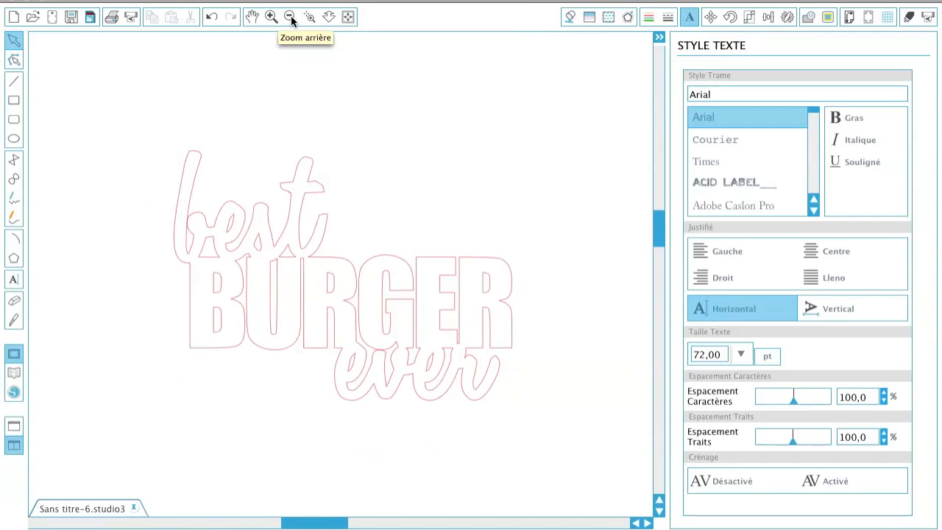
{"action": "left_click", "coordinate": [292, 16]}
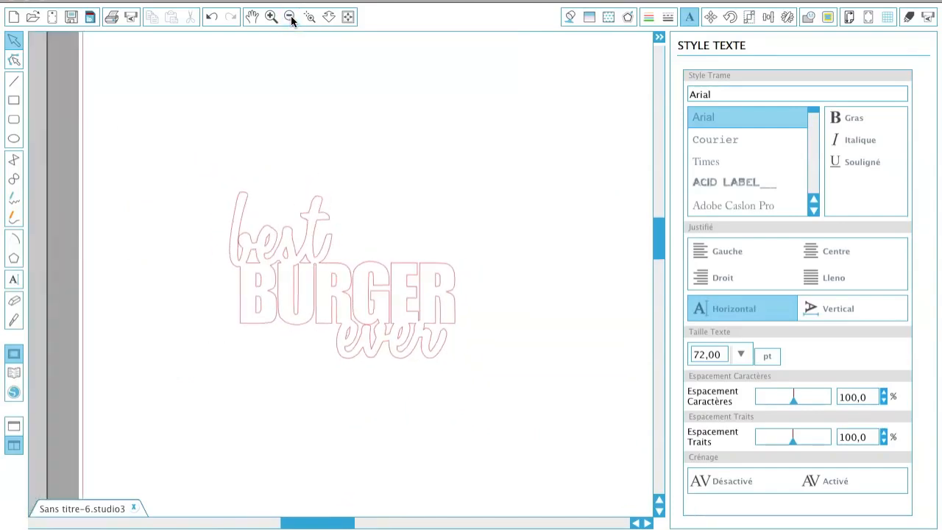
{"action": "left_click", "coordinate": [292, 16]}
{"action": "left_click", "coordinate": [291, 15]}
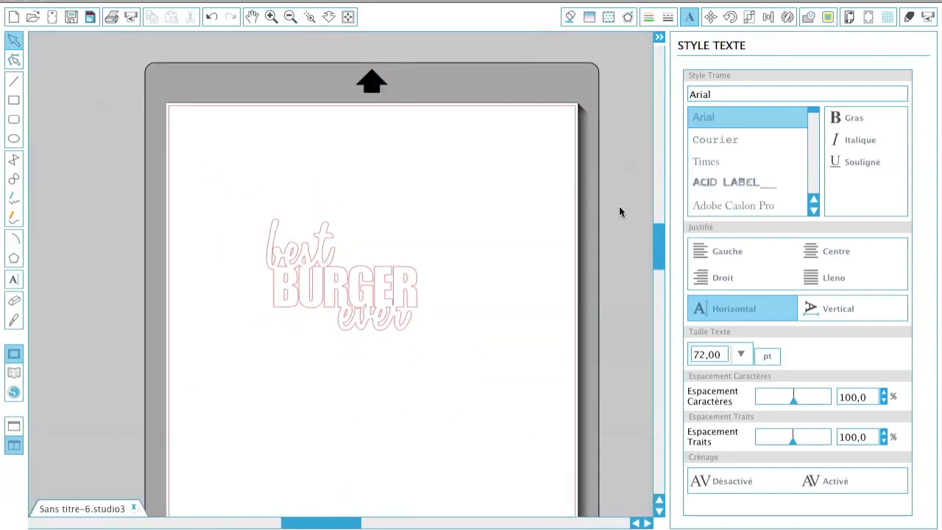
{"action": "mouse_move", "coordinate": [656, 241]}
{"action": "left_mouse_down"}
{"action": "mouse_move", "coordinate": [655, 269]}
{"action": "mouse_move", "coordinate": [657, 252]}
{"action": "left_mouse_up"}
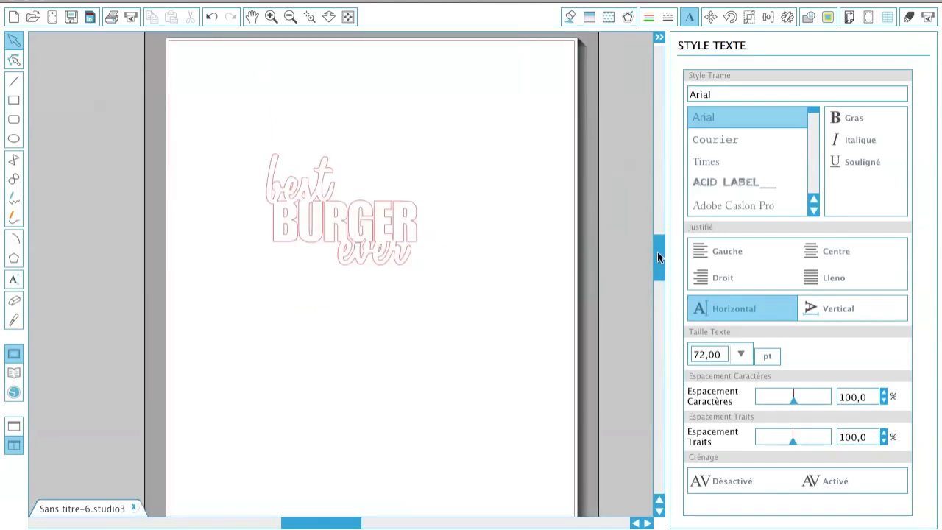
{"action": "left_click", "coordinate": [332, 222]}
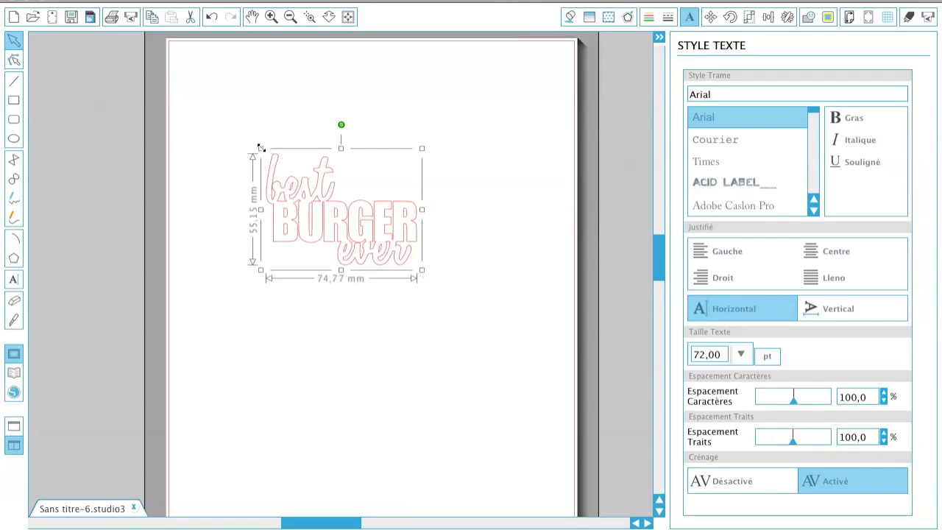
{"action": "left_click_drag", "start_coordinate": [247, 134], "coordinate": [211, 105]}
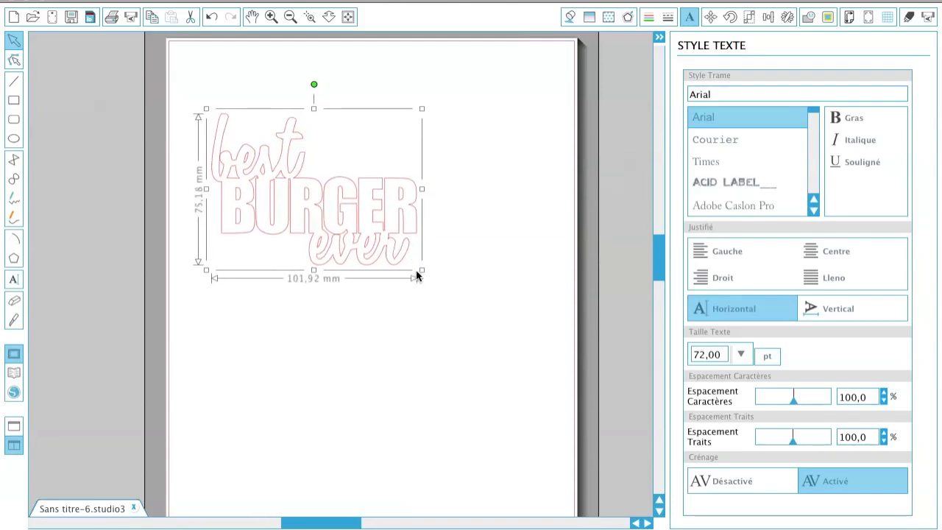
{"action": "left_click_drag", "start_coordinate": [422, 270], "coordinate": [462, 311]}
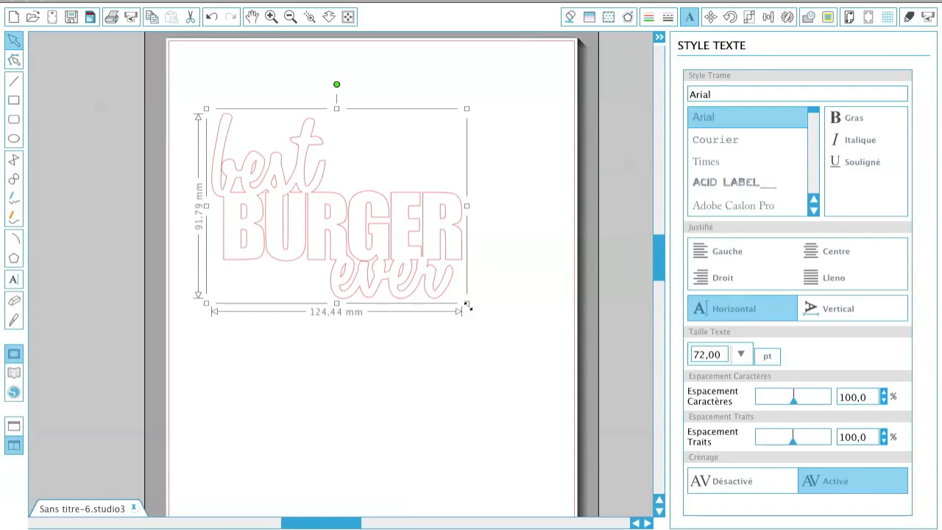
{"action": "left_click_drag", "start_coordinate": [467, 306], "coordinate": [477, 317]}
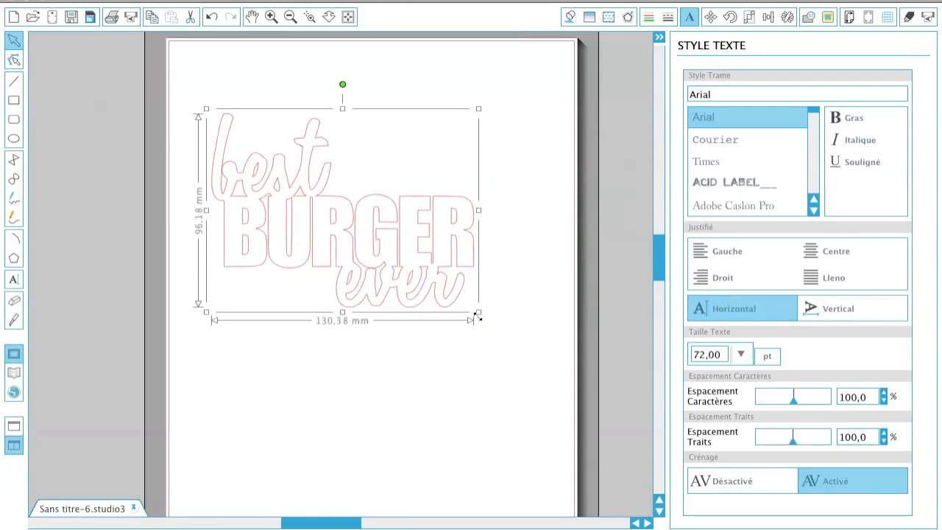
{"action": "left_click", "coordinate": [500, 422]}
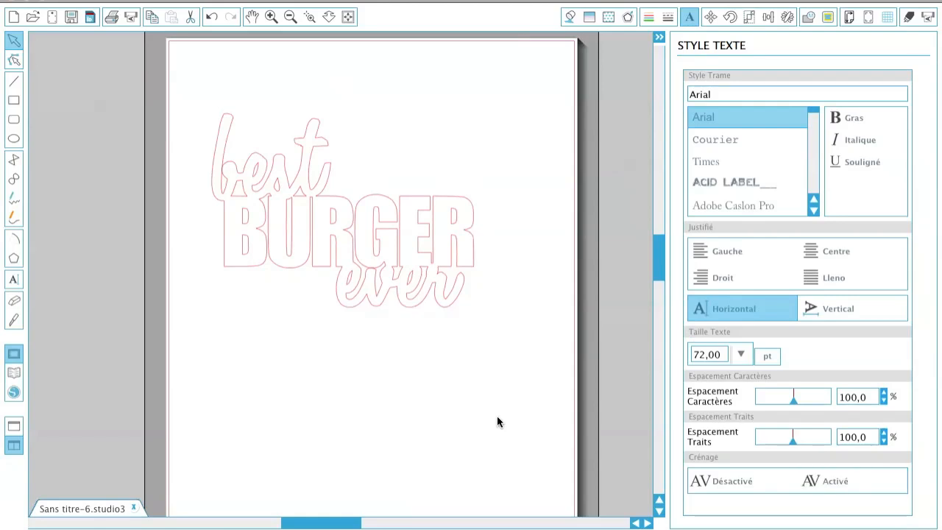
Select the welded "best BURGER ever" design on the full page.
{"action": "left_click", "coordinate": [284, 17]}
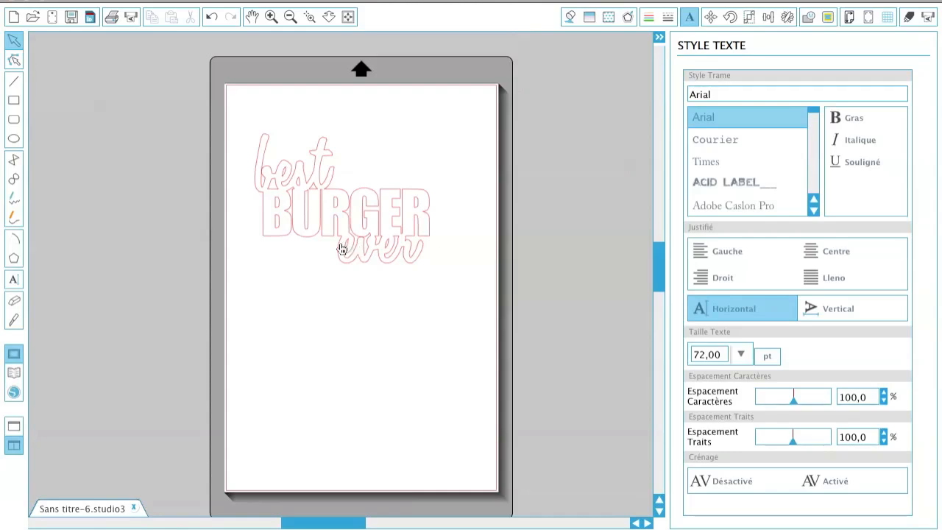
{"action": "left_click", "coordinate": [369, 220]}
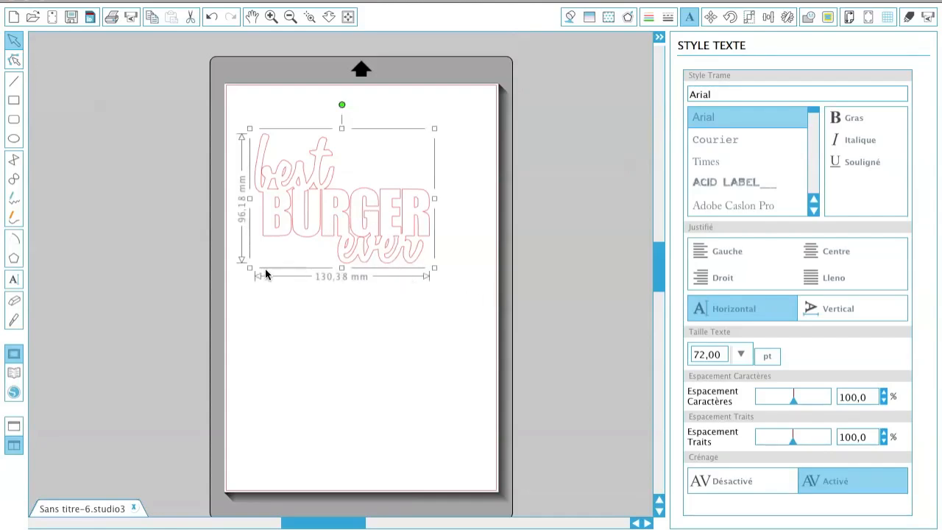